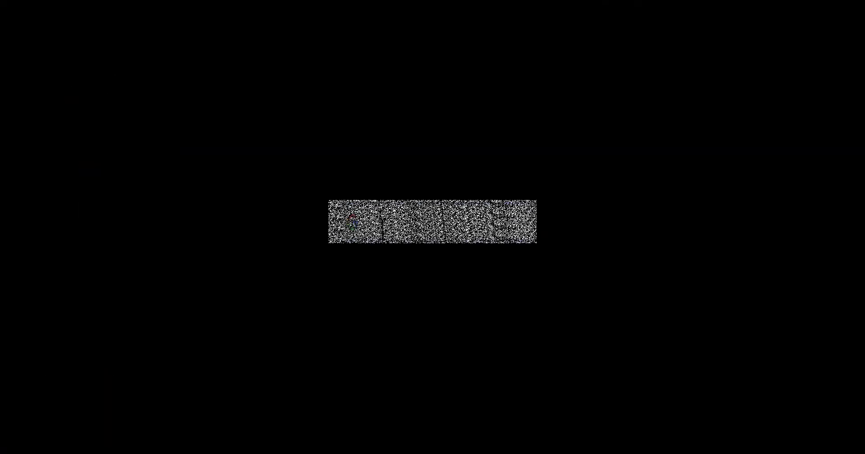
Go to msjc.edu and continue to the MyMSJC Self-Service sign-in page.
text(msjc.ed)
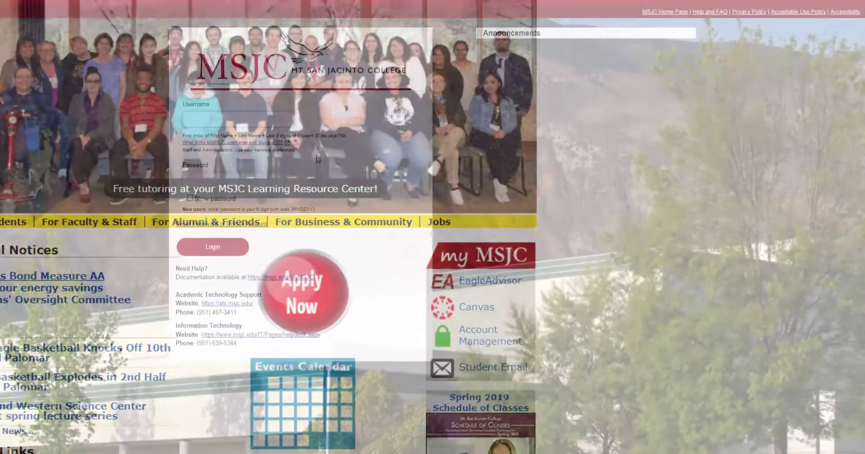
Sign in with the student's username and password, then open Student Planning under Student EagleAdvisor.
text(ttestday413)
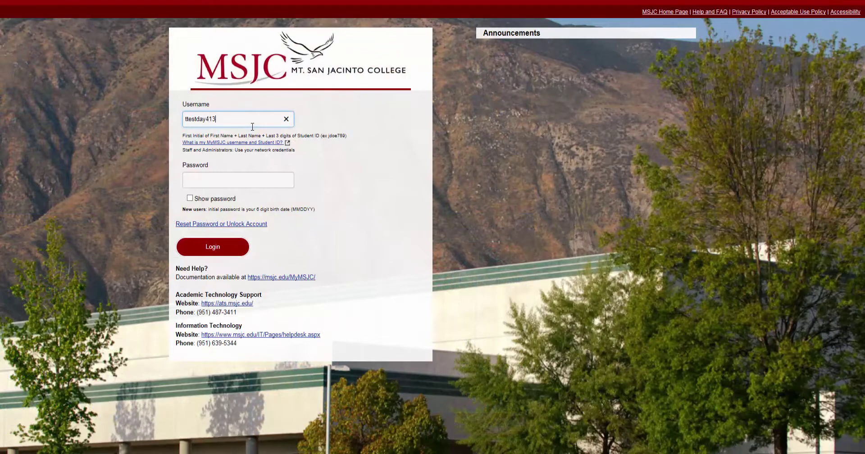
key(Tab)
text(•)
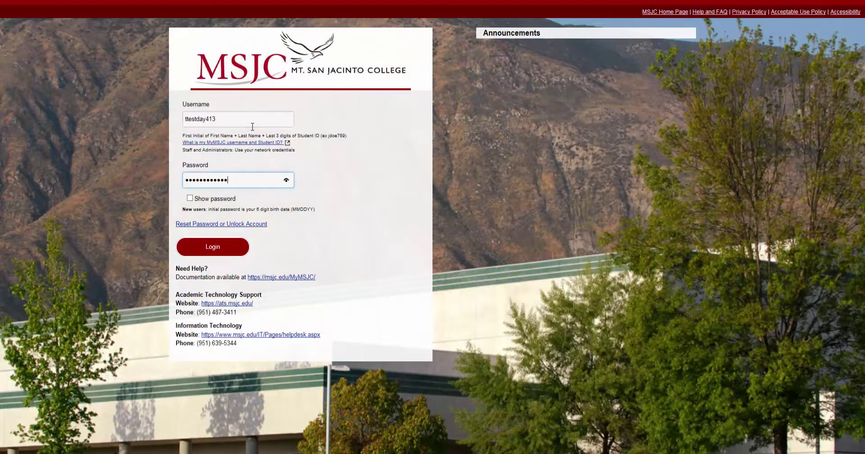
key(Return)
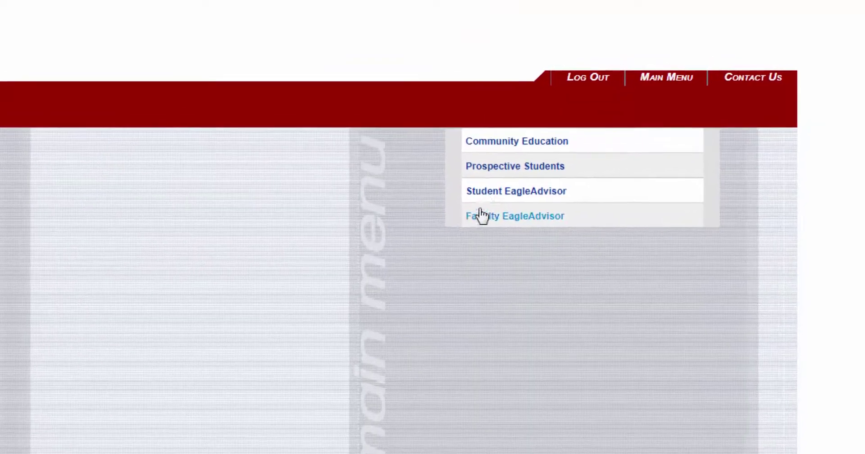
click(493, 194)
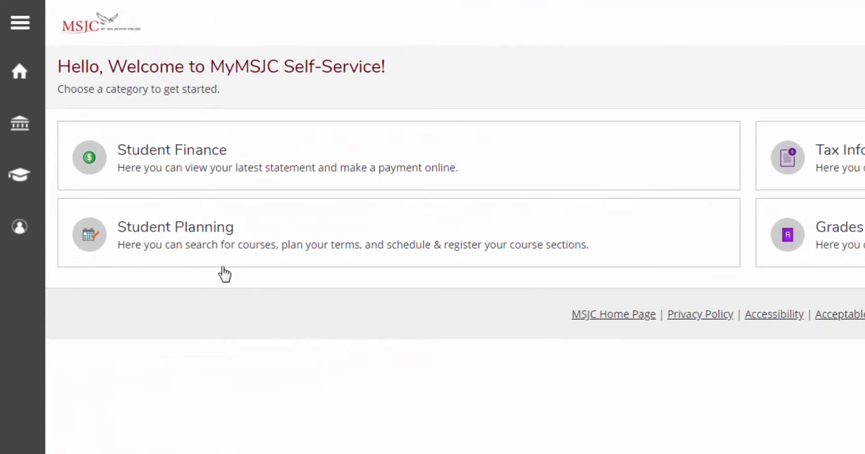
click(174, 236)
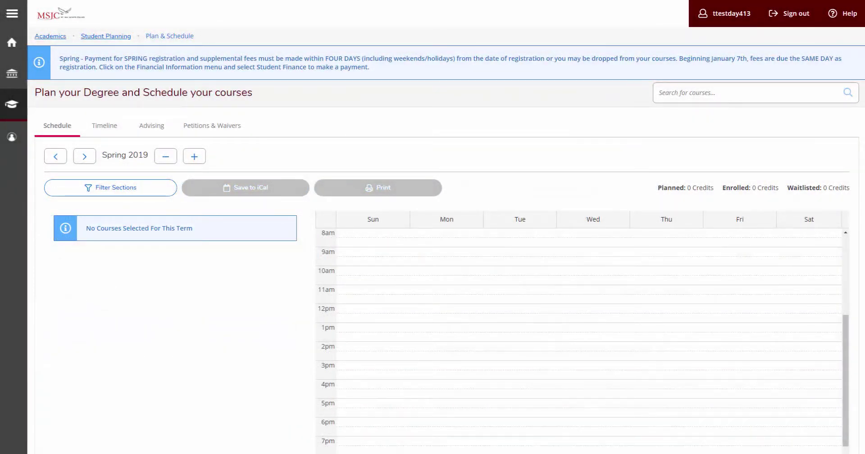
Search the course catalog for 'HIST 111'.
click(666, 97)
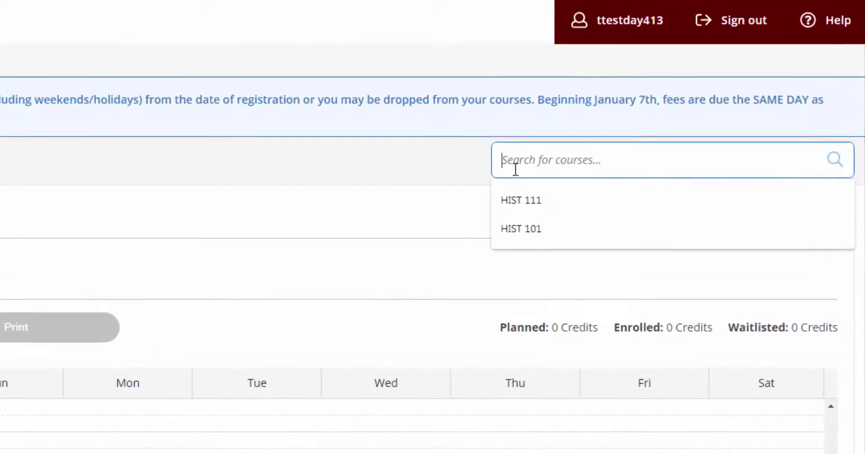
text(HIST )
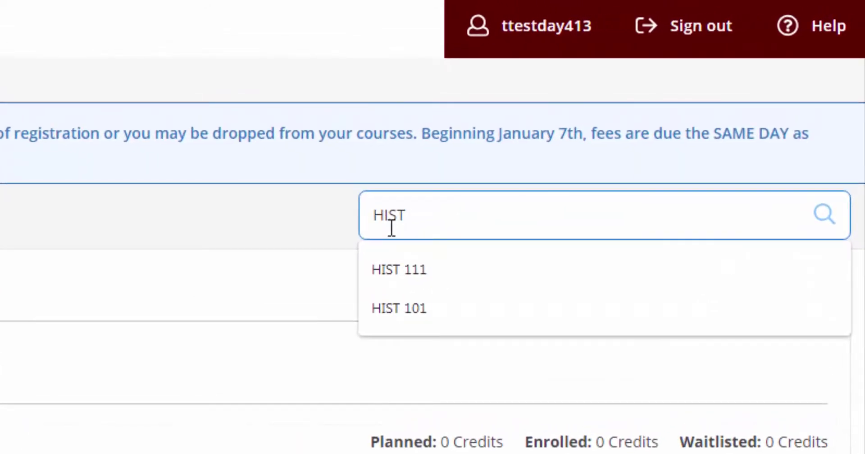
text(111)
key(Return)
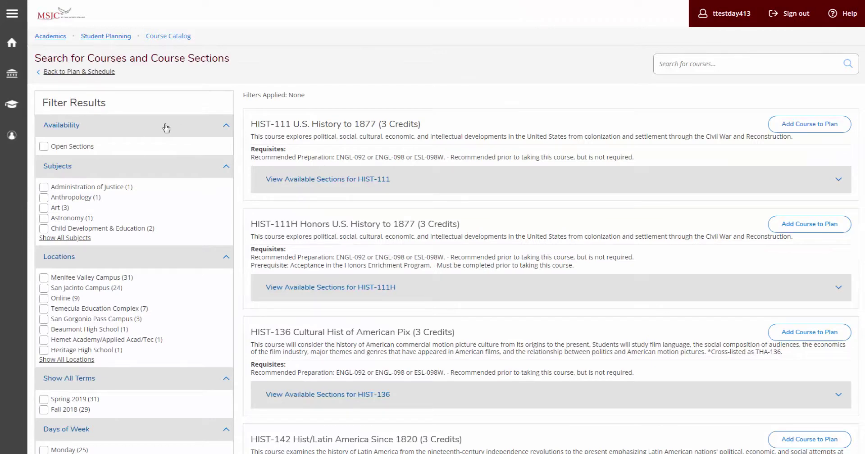
Filter the HIST results to Open Sections, Menifee Valley Campus and Spring 2019.
click(44, 146)
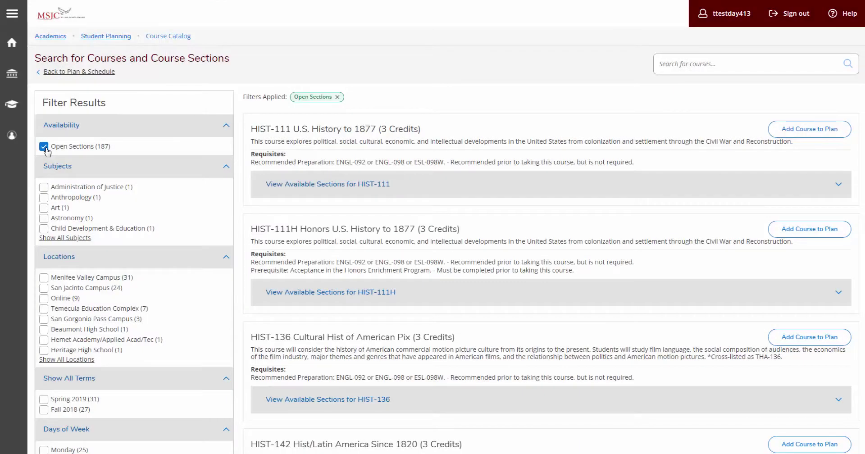
scroll(44, 176, down, 1)
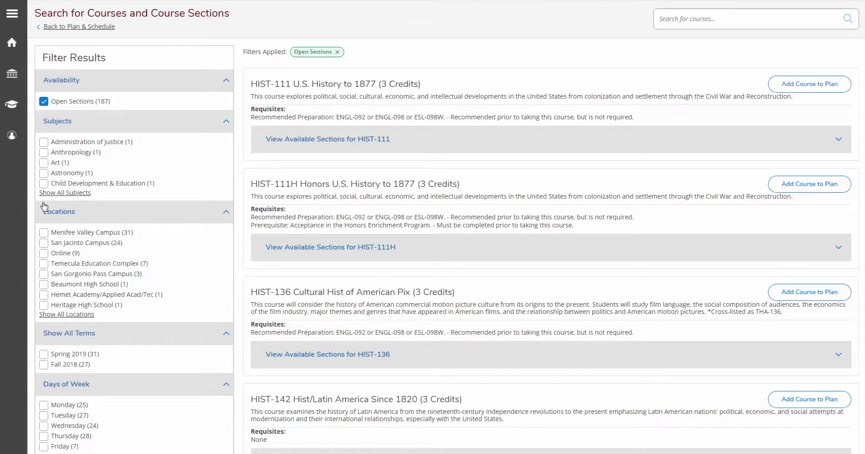
click(44, 233)
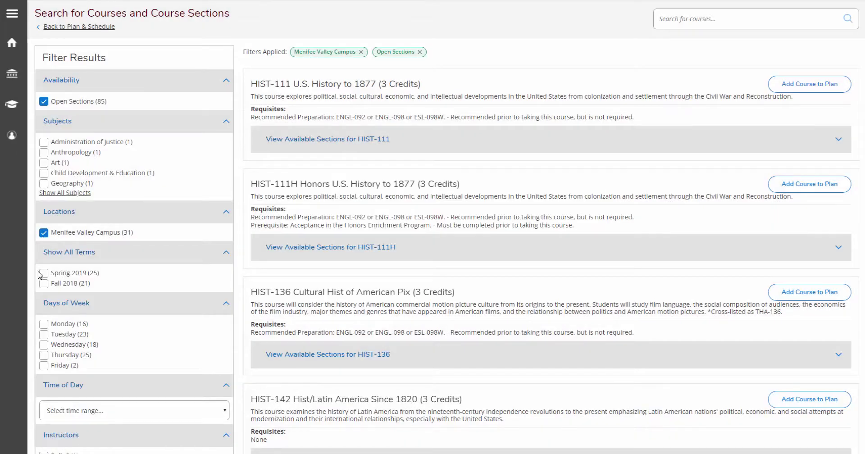
click(43, 276)
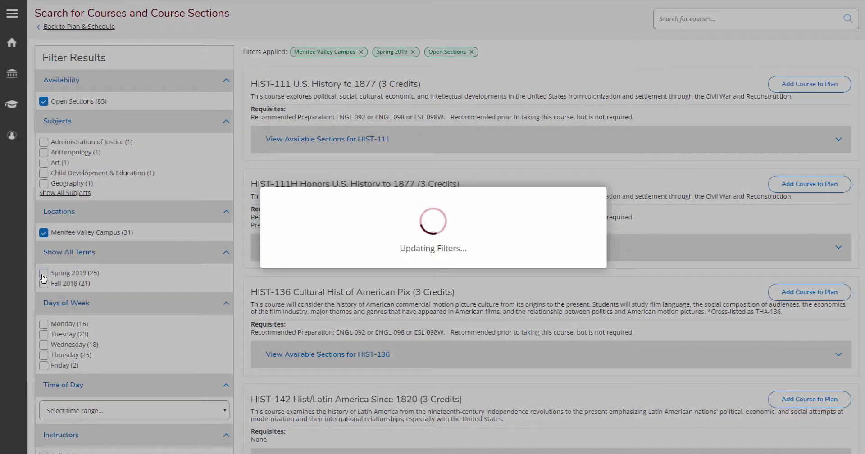
scroll(792, 170, up, 1)
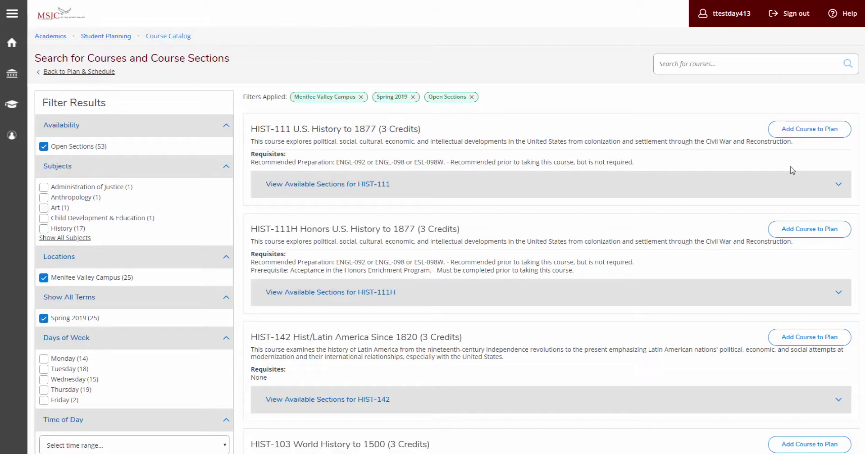
Add HIST-111 to the Spring 2019 plan and list its sections 3193, 3195 and 3666.
click(810, 131)
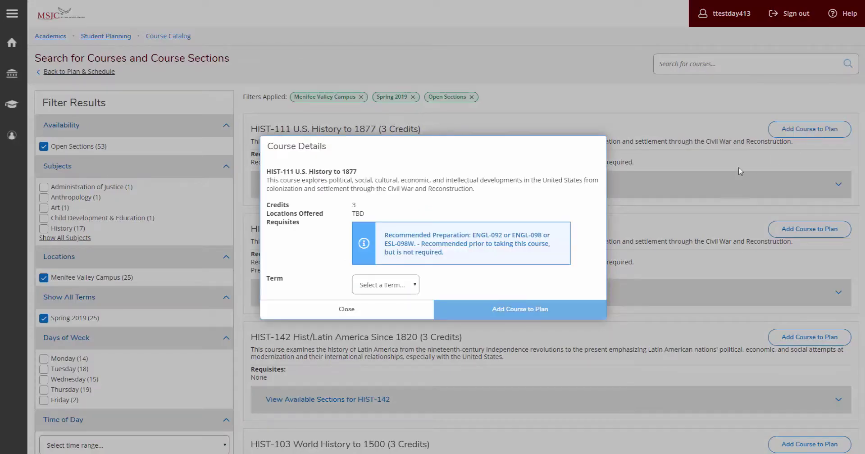
click(410, 287)
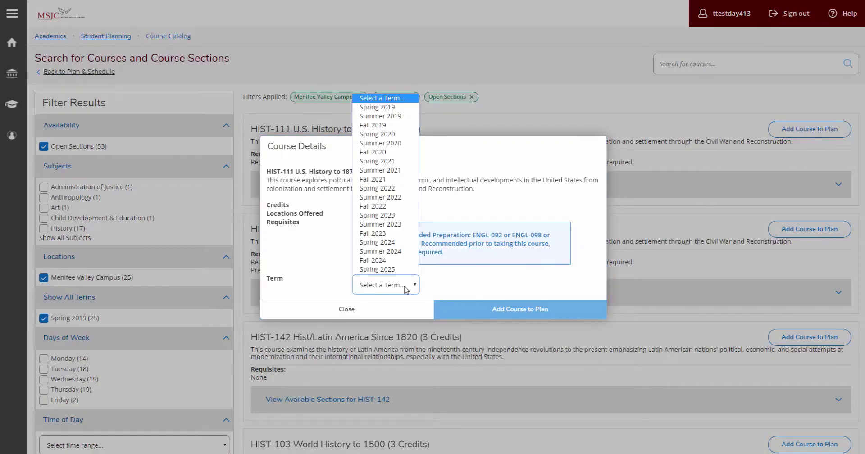
click(381, 107)
click(473, 310)
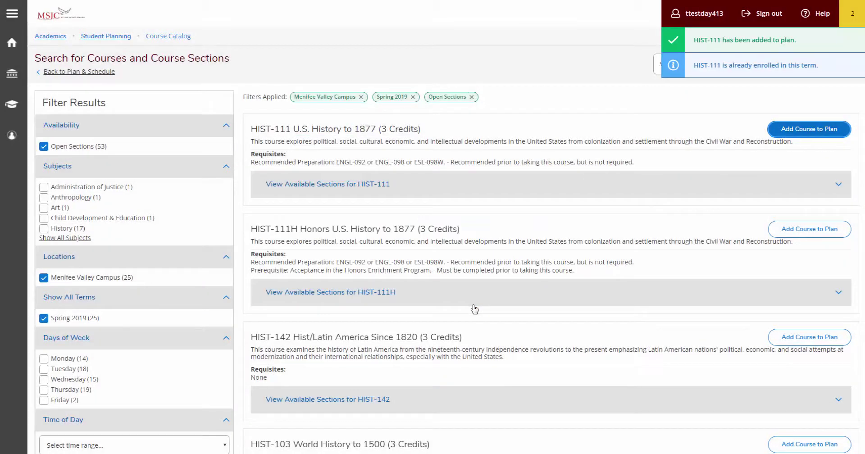
click(839, 184)
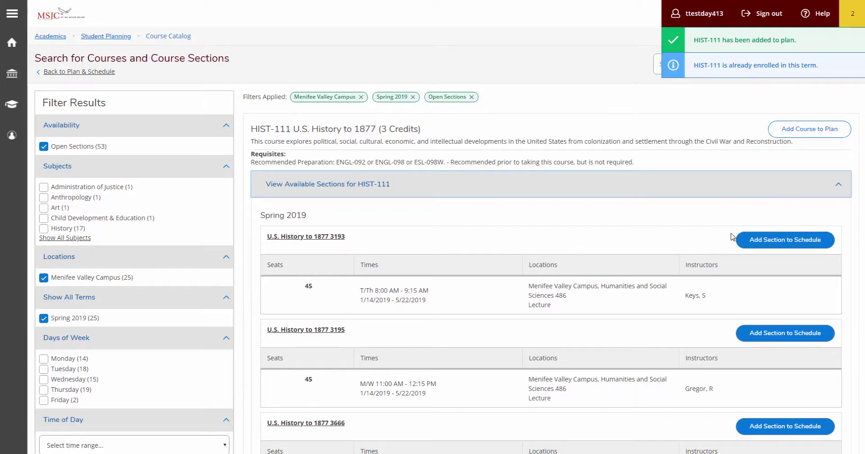
Add section 3193 (T/Th 8:00–9:15 AM lecture) from its Section Details to the schedule.
click(746, 243)
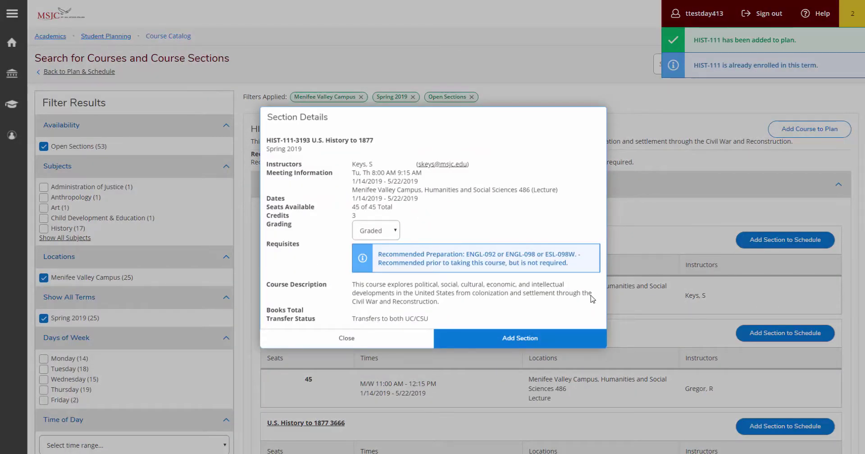
click(520, 344)
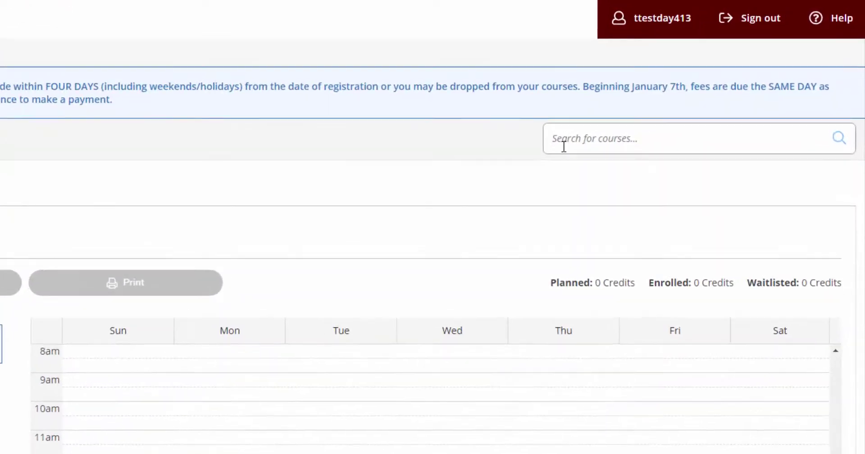
click(564, 143)
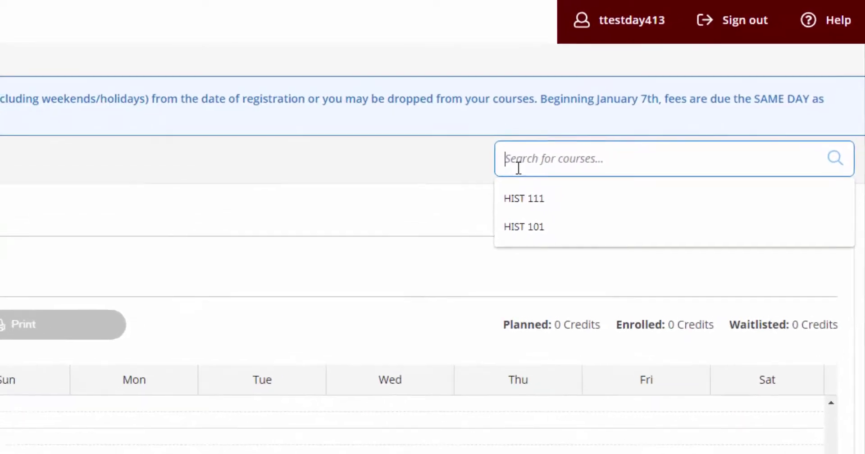
text(HIST )
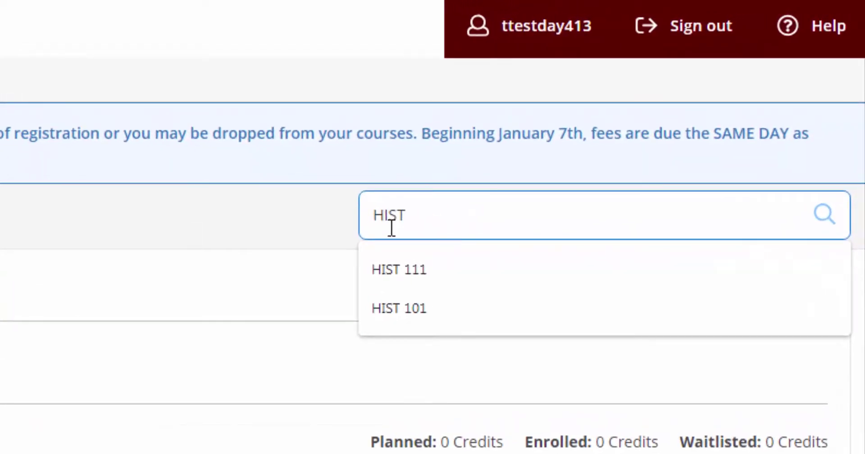
text(111)
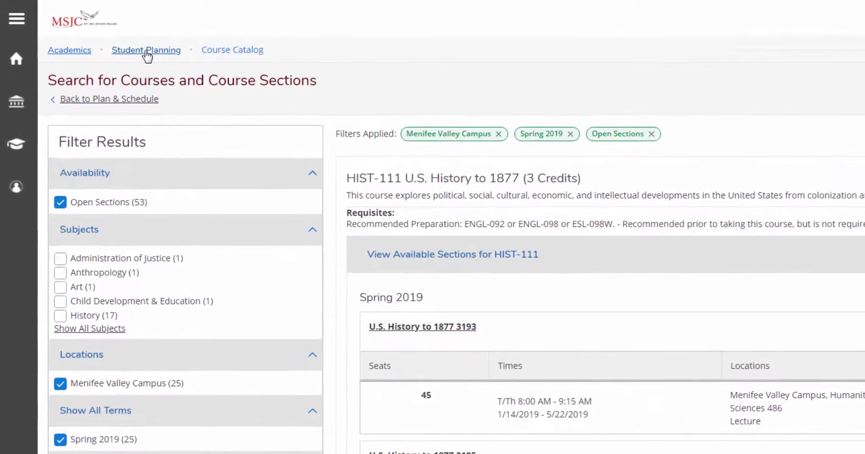
Open Plan & Schedule and return to Spring 2019, showing HIST-111-3193 Tuesday/Thursday at 8am.
click(120, 40)
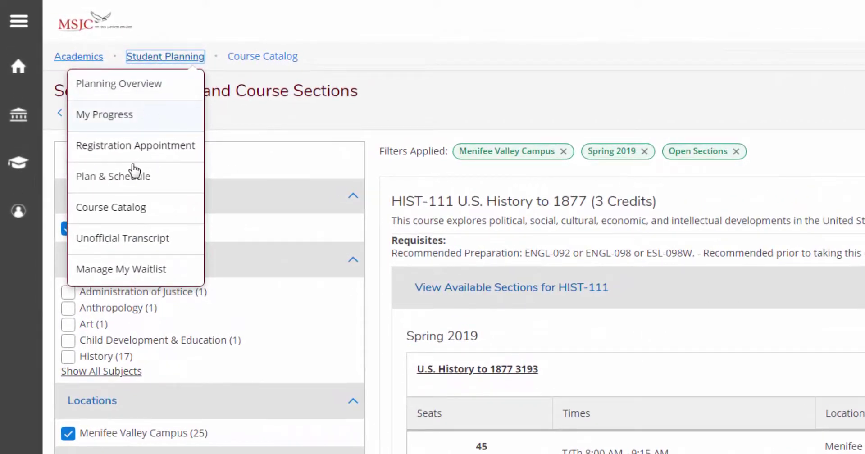
click(131, 178)
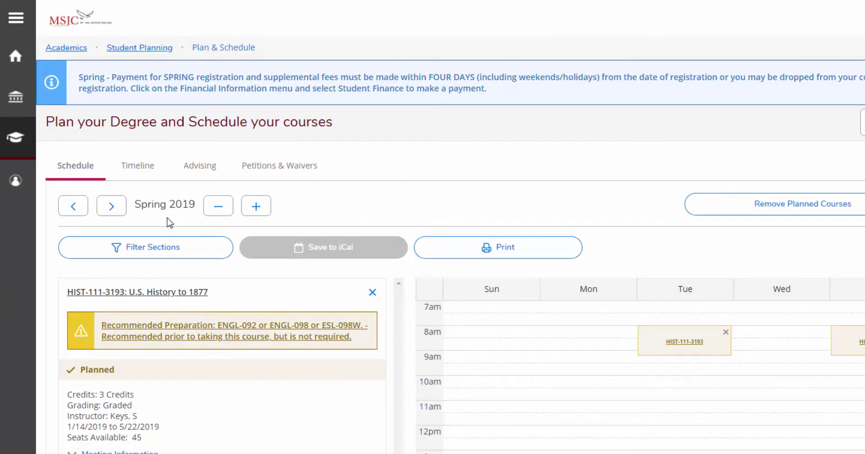
click(113, 216)
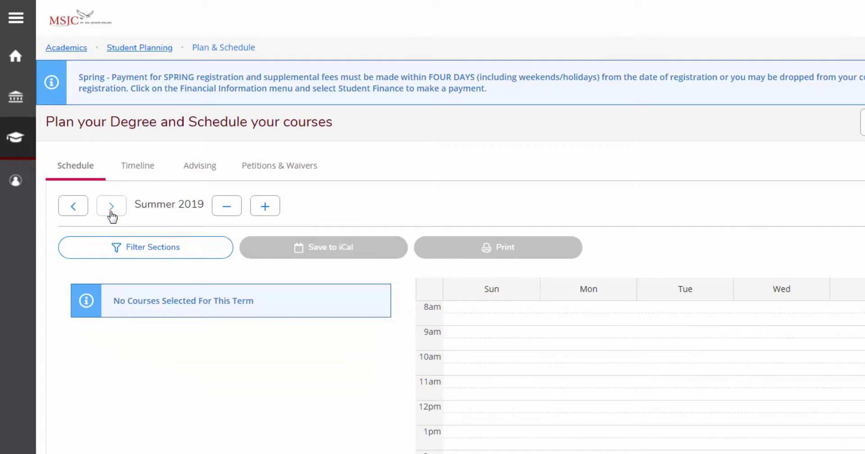
click(73, 208)
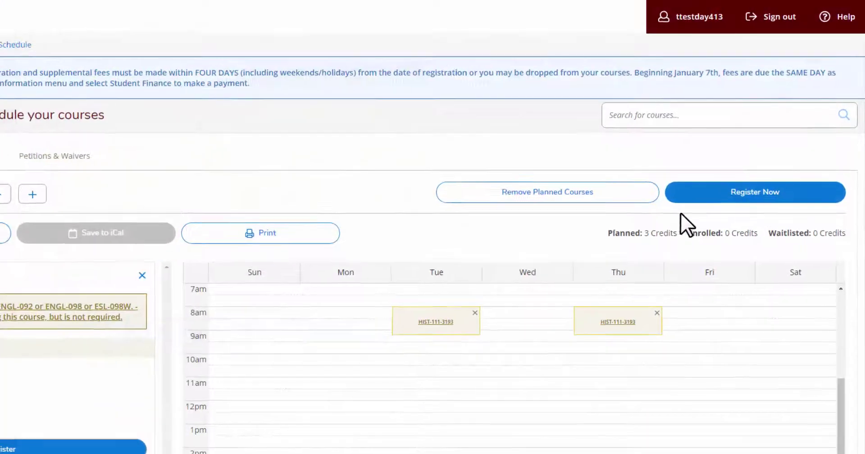
From Register Now, remove the planned Spring 2019 courses and confirm the removal.
click(683, 218)
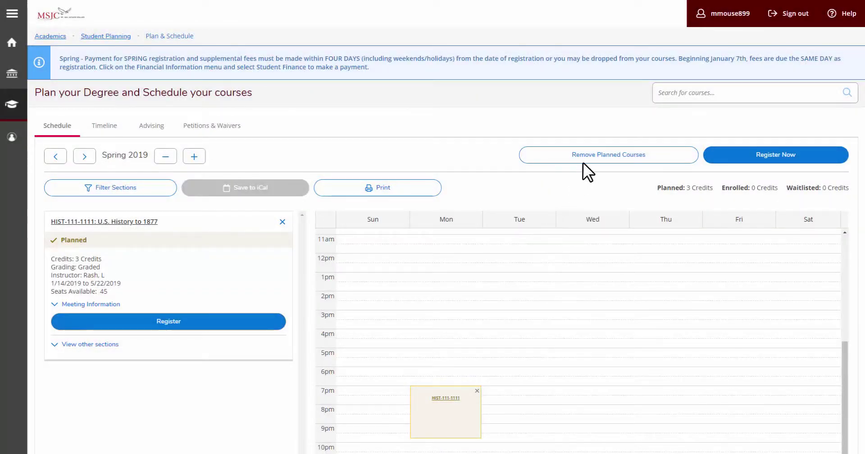
click(588, 157)
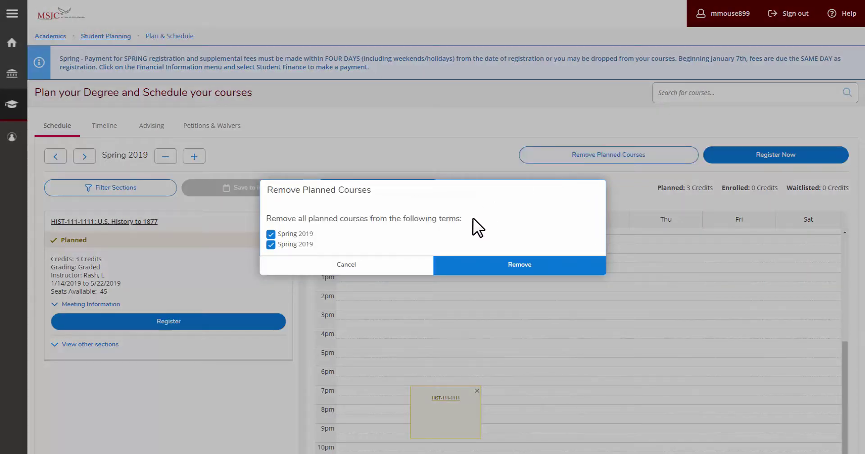
click(468, 269)
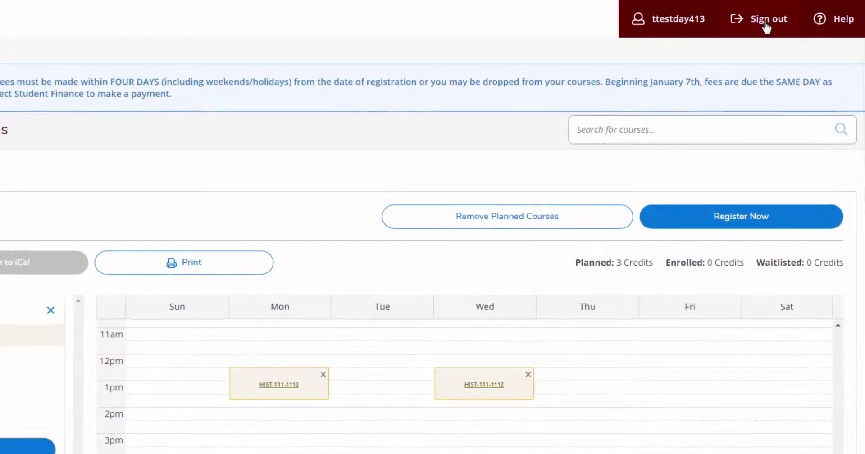
Sign out of MyMSJC Self-Service back to the sign-in page.
click(766, 20)
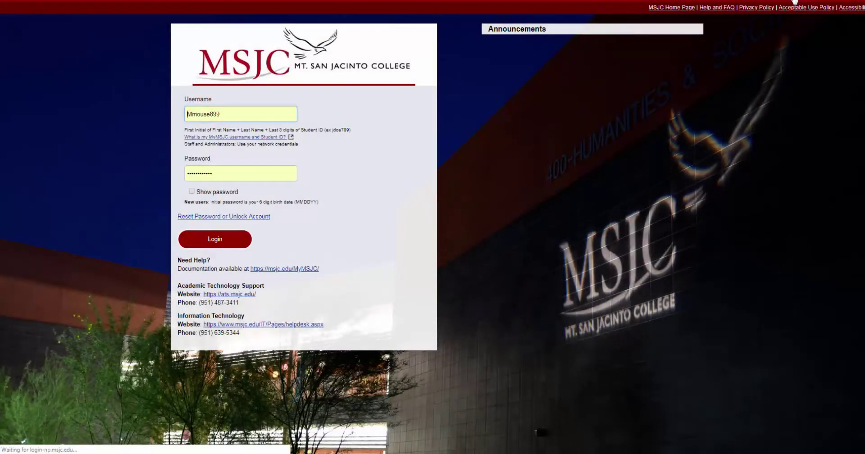